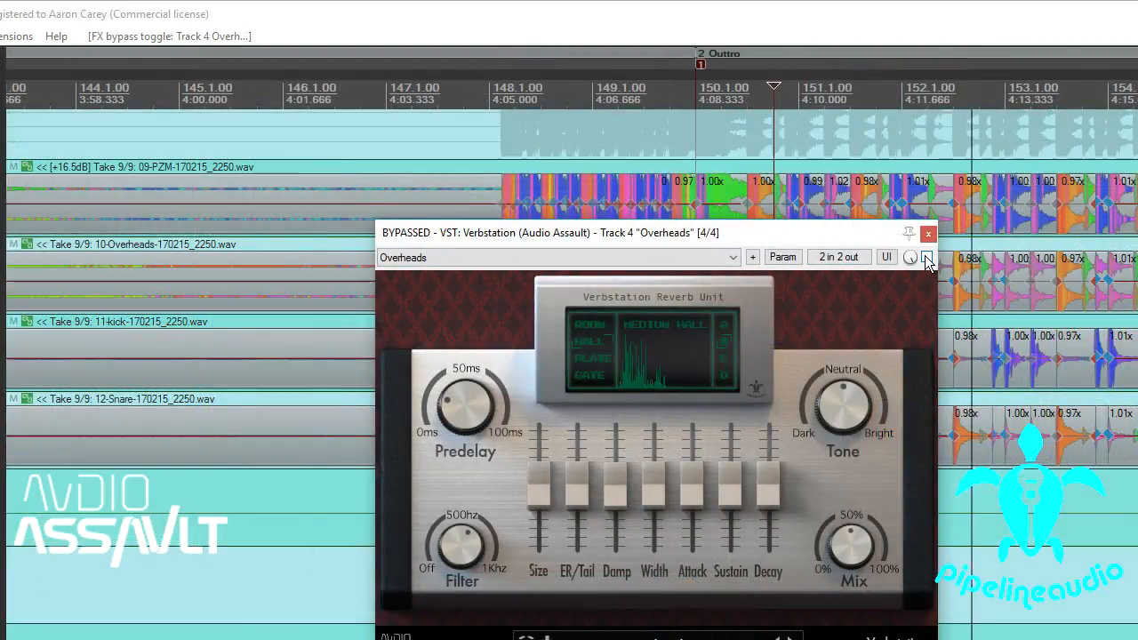
Take the Verbstation reverb on the Overheads track out of bypass
{"action": "left_click", "coordinate": [925, 257]}
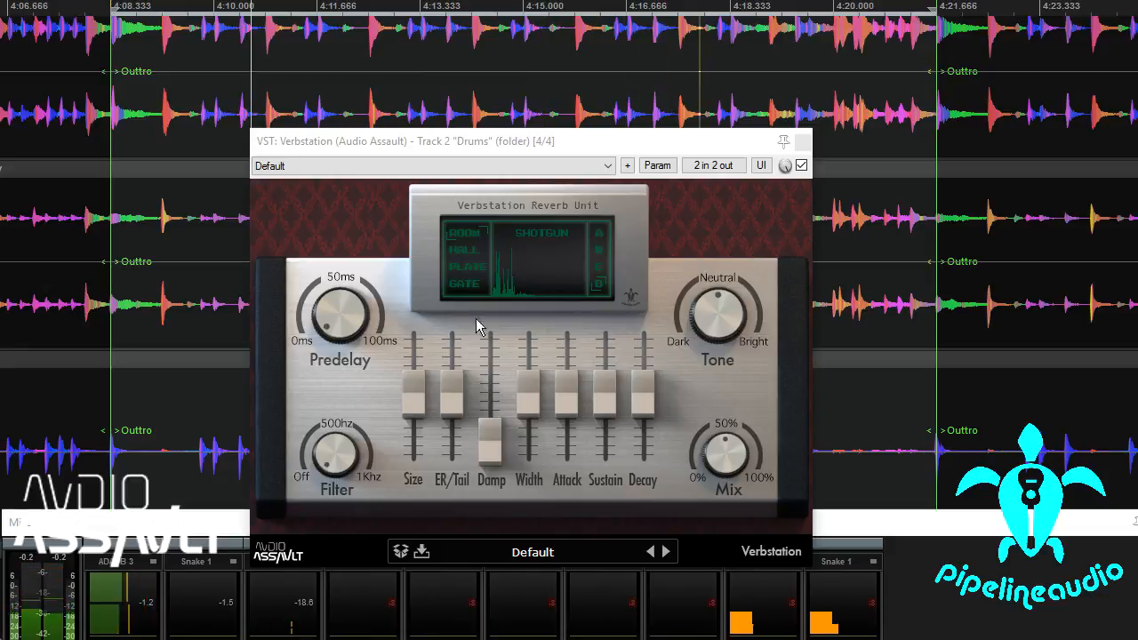
Audition the Hall, Plate and Gate reverb types on the Drums folder, settling on Hall
{"action": "left_click", "coordinate": [467, 252]}
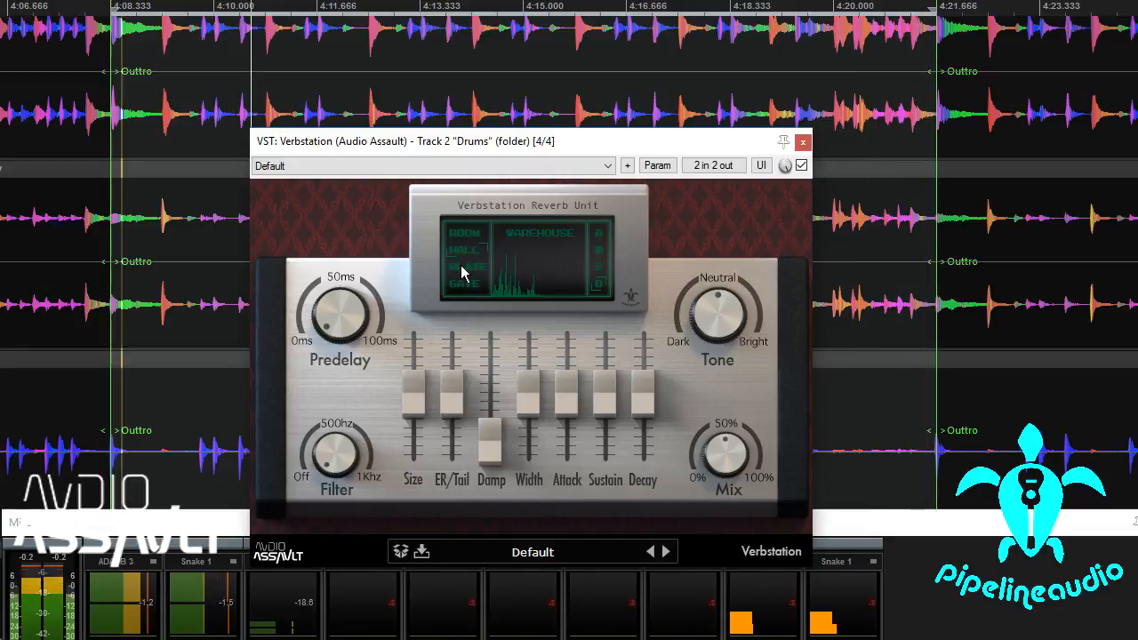
{"action": "left_click", "coordinate": [463, 267]}
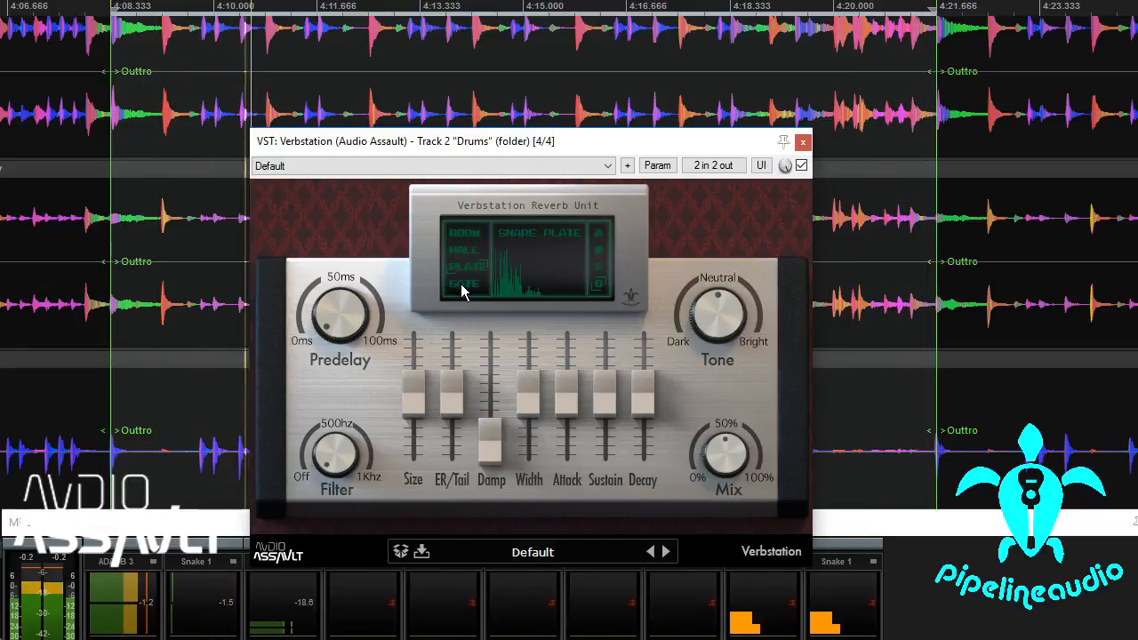
{"action": "left_click", "coordinate": [463, 287]}
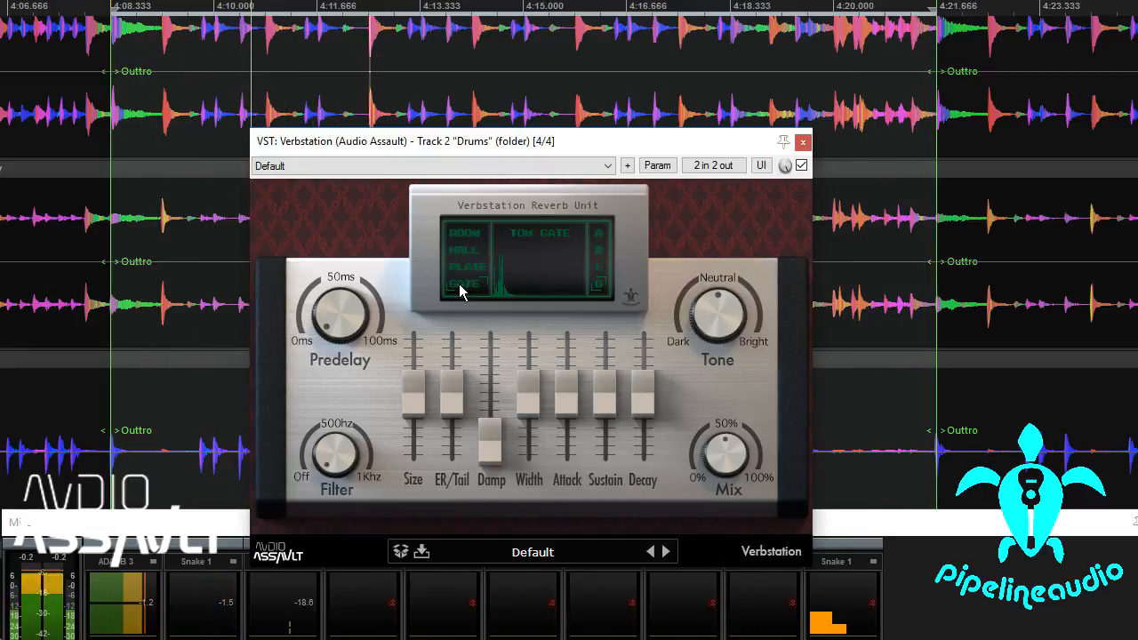
{"action": "left_click", "coordinate": [466, 254]}
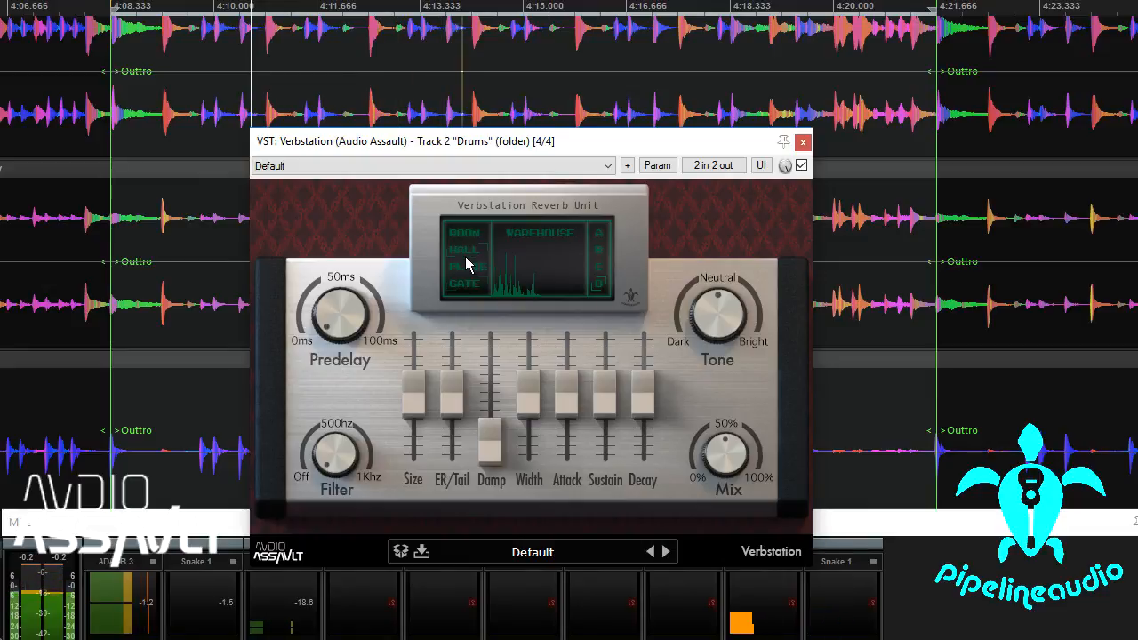
Audition Hall variations B and C on the drums and return to variation D, Warehouse
{"action": "left_click", "coordinate": [599, 249]}
{"action": "left_click", "coordinate": [600, 257]}
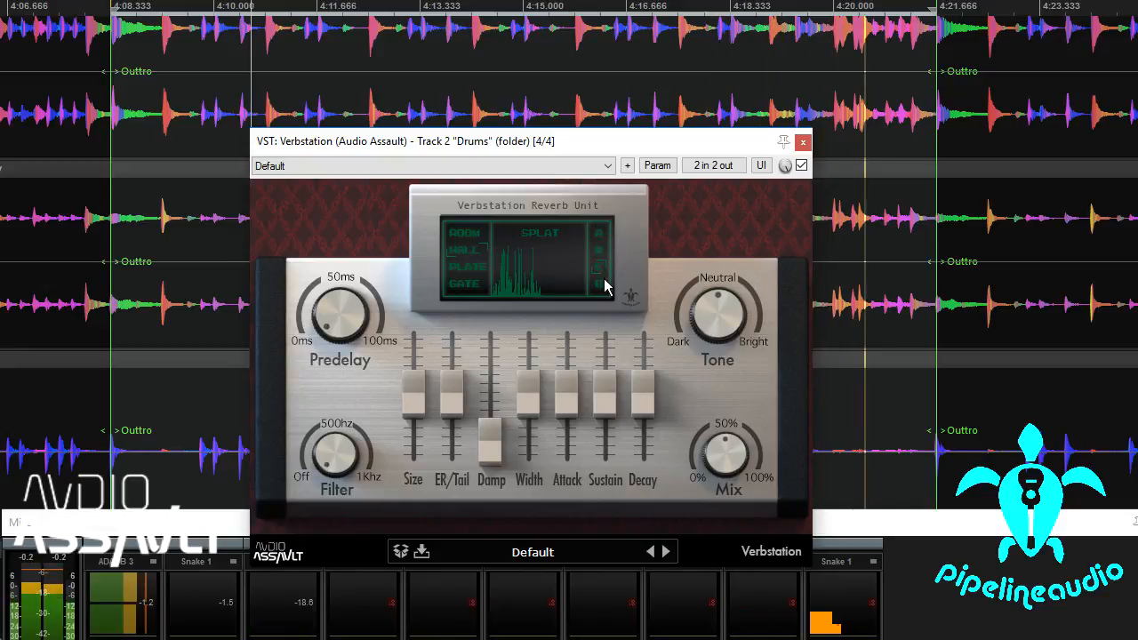
{"action": "left_click", "coordinate": [602, 288]}
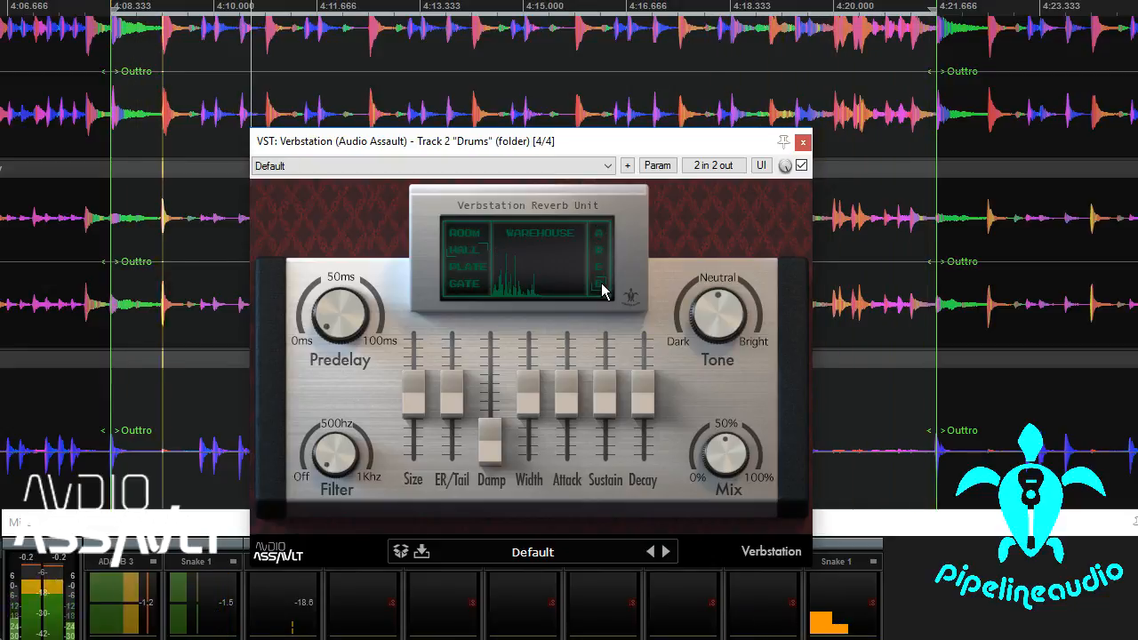
{"action": "left_click", "coordinate": [601, 287]}
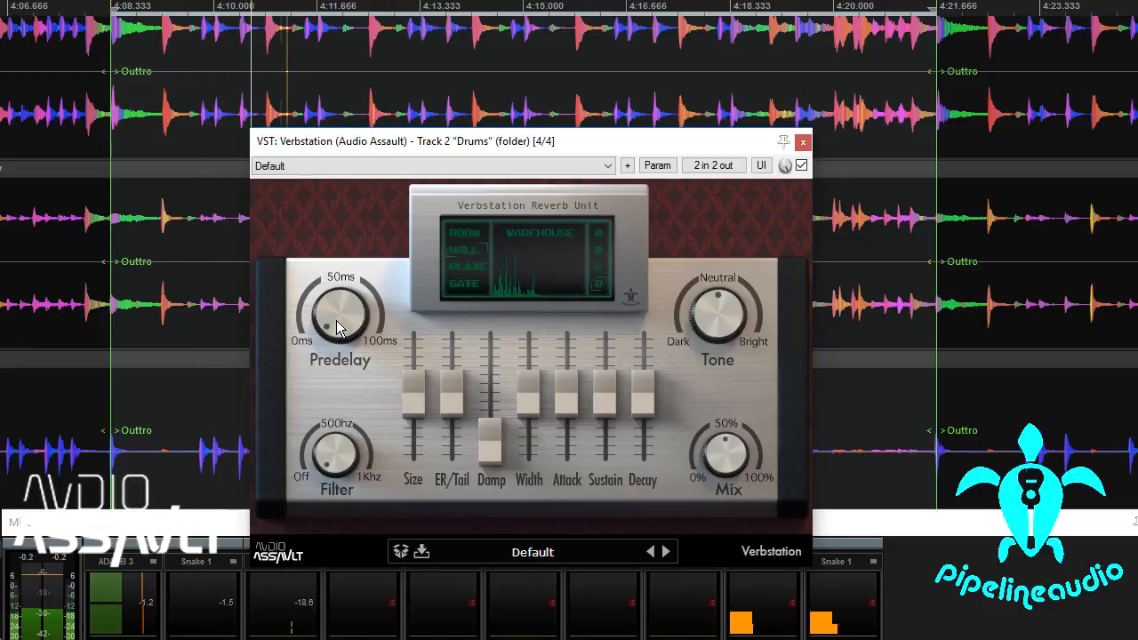
Try a Predelay of almost 50 ms on the drum reverb and bring it back to its minimum
{"action": "left_click_drag", "start_coordinate": [337, 322], "coordinate": [345, 281]}
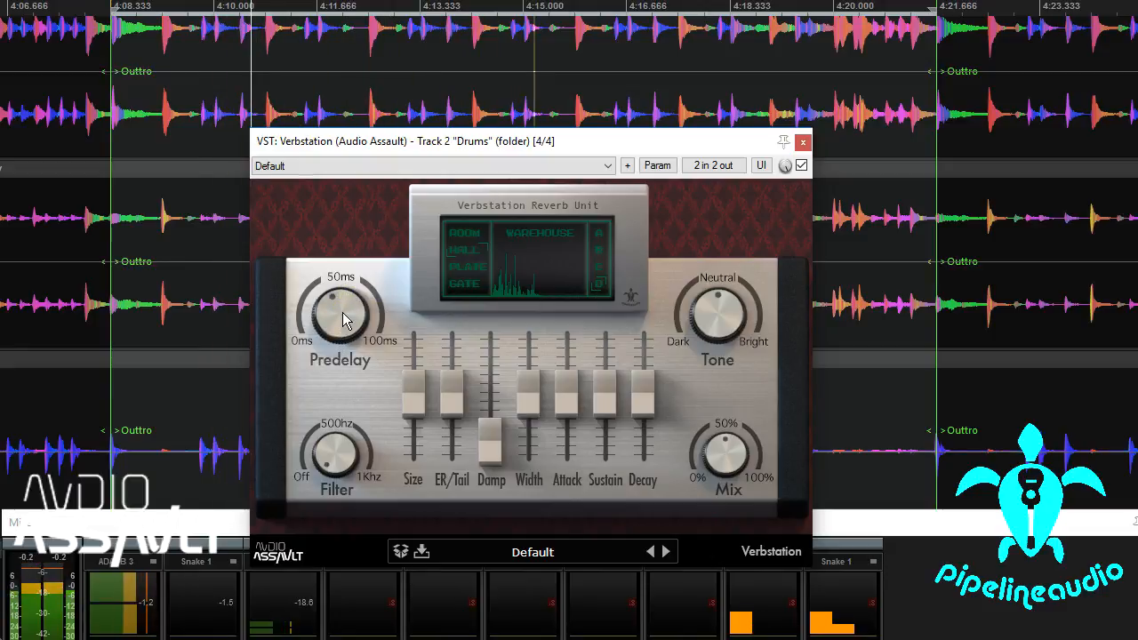
{"action": "left_click_drag", "start_coordinate": [344, 320], "coordinate": [323, 414]}
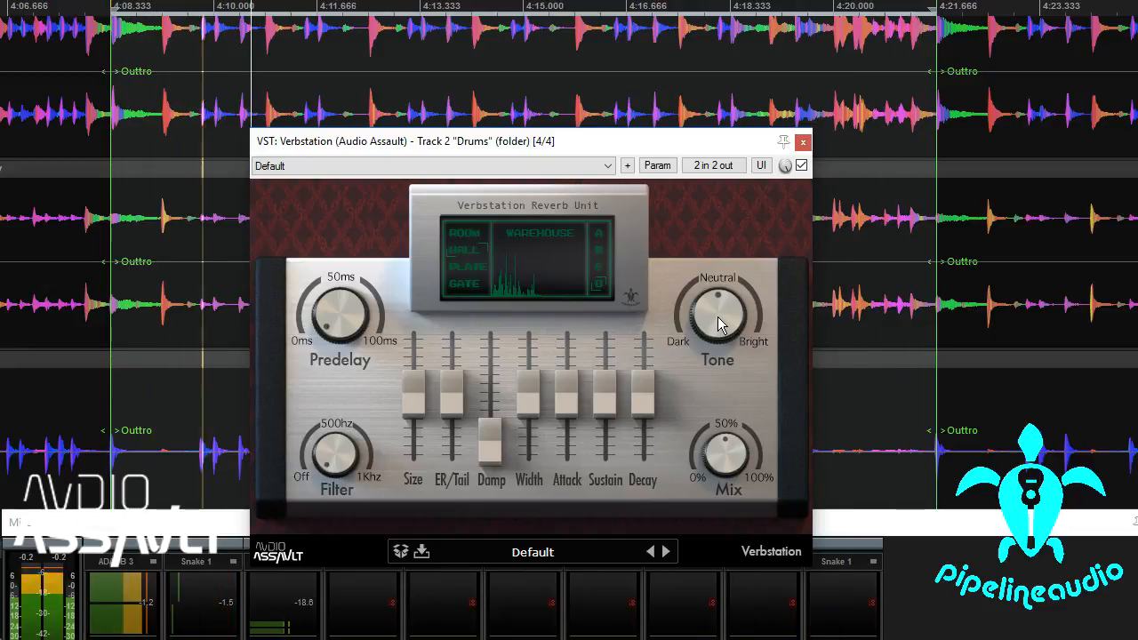
Try a darker Tone, reset it to Neutral, and try a different Mix amount, returning it to 50%
{"action": "left_click_drag", "start_coordinate": [719, 323], "coordinate": [714, 352]}
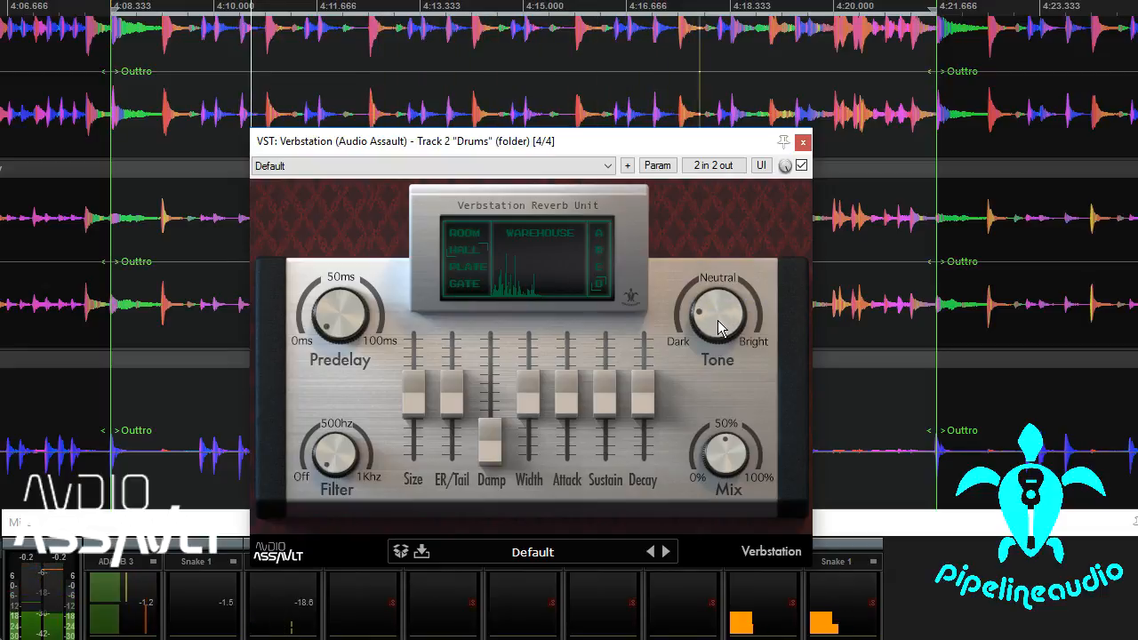
{"action": "double_click", "coordinate": [718, 327]}
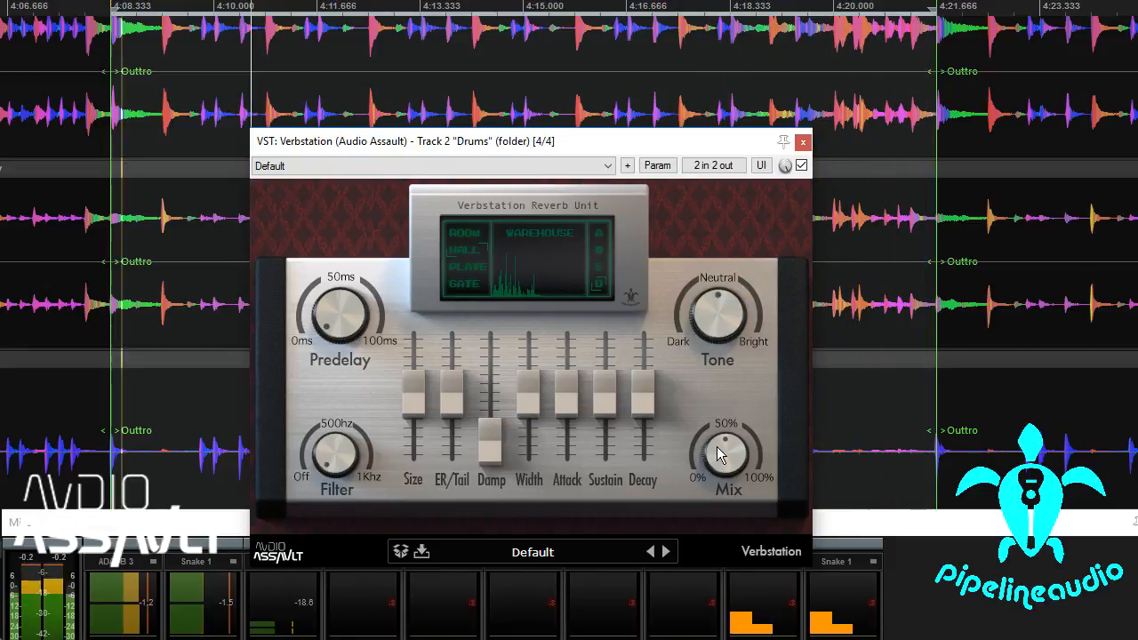
{"action": "mouse_move", "coordinate": [719, 447]}
{"action": "left_mouse_down"}
{"action": "mouse_move", "coordinate": [711, 490]}
{"action": "mouse_move", "coordinate": [709, 447]}
{"action": "left_mouse_up"}
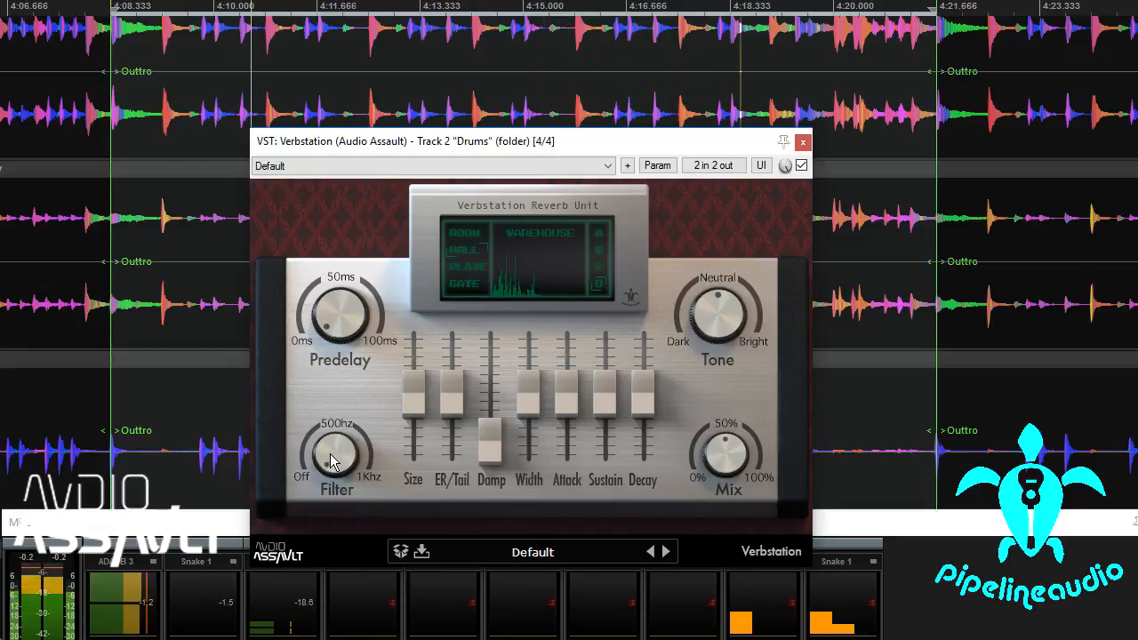
Try out the Filter and Size controls, returning Filter to near Off and Size to its middle setting
{"action": "mouse_move", "coordinate": [331, 460]}
{"action": "left_mouse_down"}
{"action": "mouse_move", "coordinate": [330, 427]}
{"action": "mouse_move", "coordinate": [334, 470]}
{"action": "mouse_move", "coordinate": [329, 453]}
{"action": "left_mouse_up"}
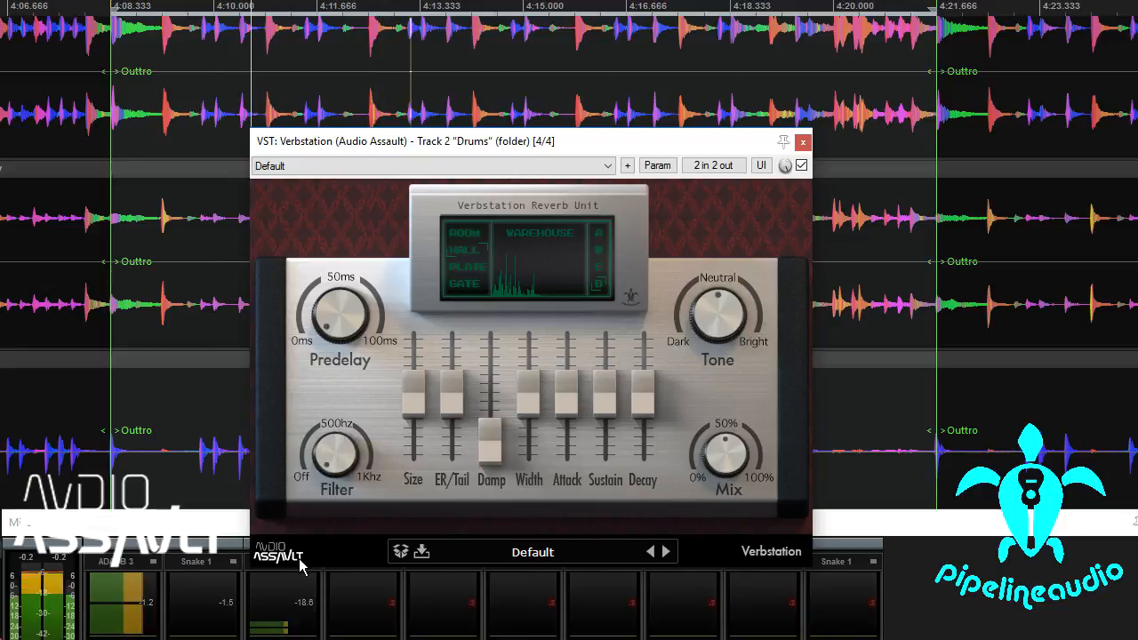
{"action": "left_click_drag", "start_coordinate": [413, 400], "coordinate": [418, 446]}
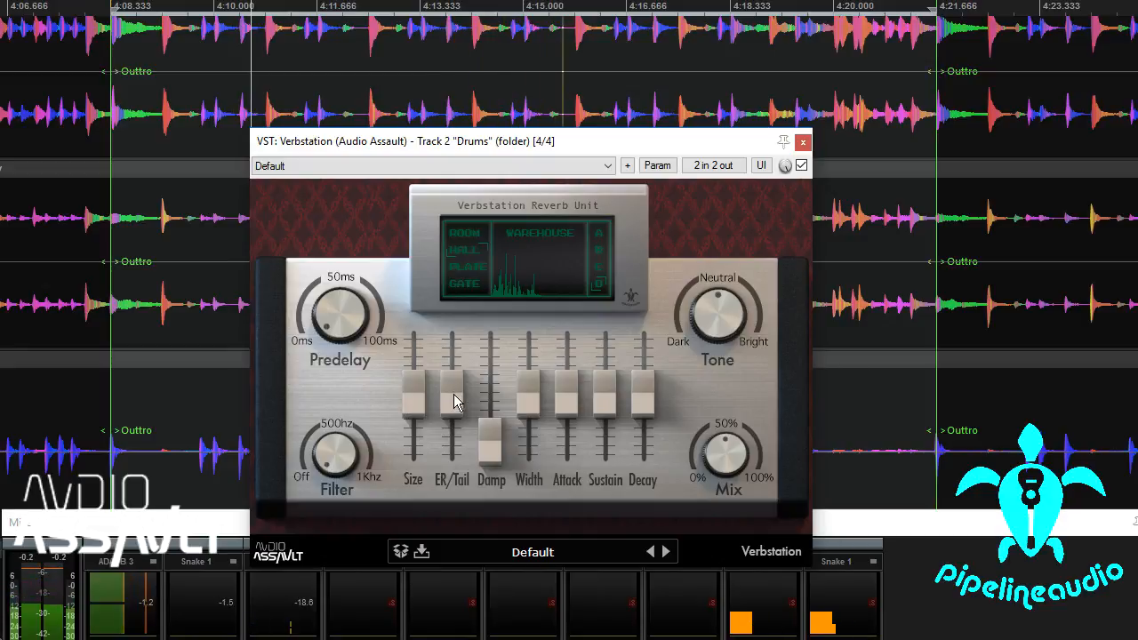
Try the ER/Tail balance at its maximum and minimum and return it to the middle
{"action": "left_click_drag", "start_coordinate": [454, 402], "coordinate": [461, 360]}
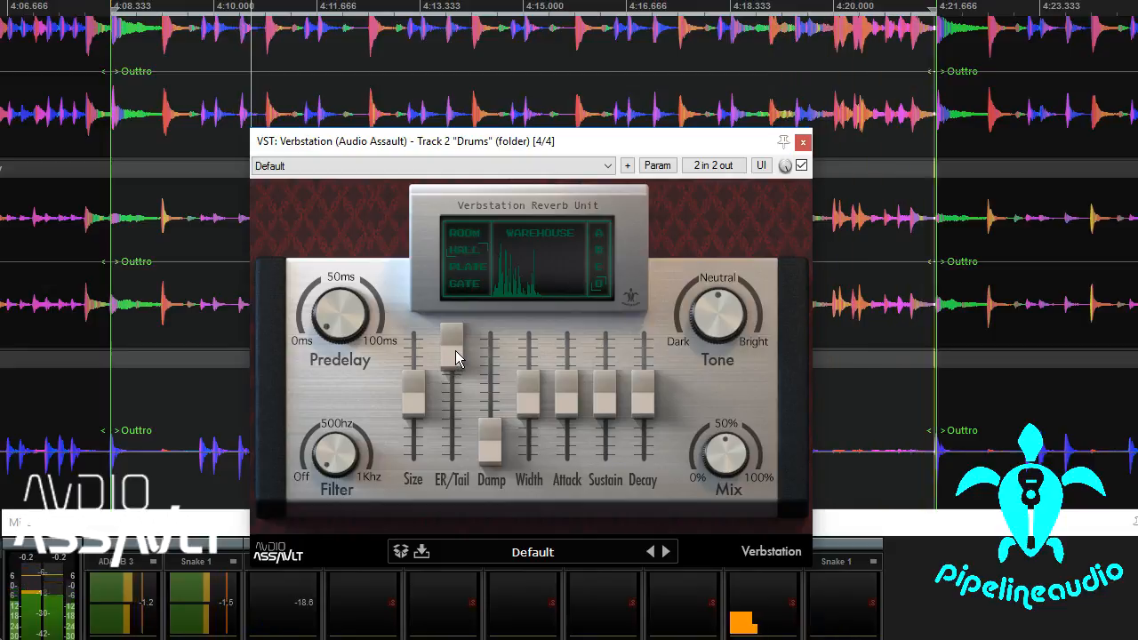
{"action": "left_click_drag", "start_coordinate": [455, 356], "coordinate": [444, 447]}
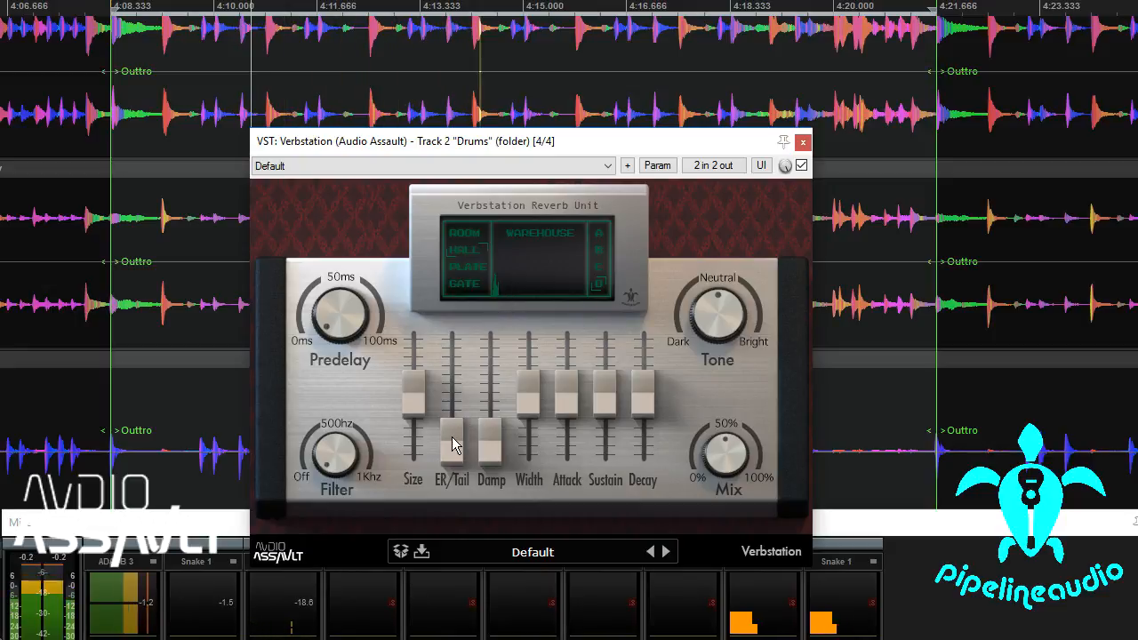
{"action": "left_click_drag", "start_coordinate": [454, 444], "coordinate": [451, 394]}
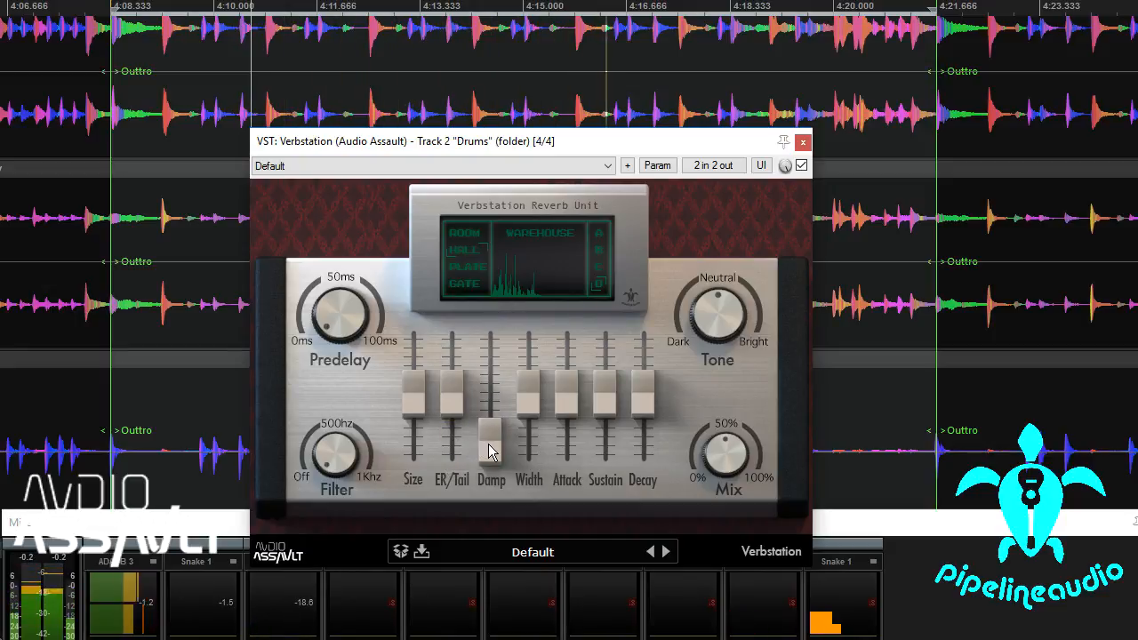
Raise Damp to near its maximum and compare the drums with the reverb bypassed and active
{"action": "left_click_drag", "start_coordinate": [490, 449], "coordinate": [490, 362]}
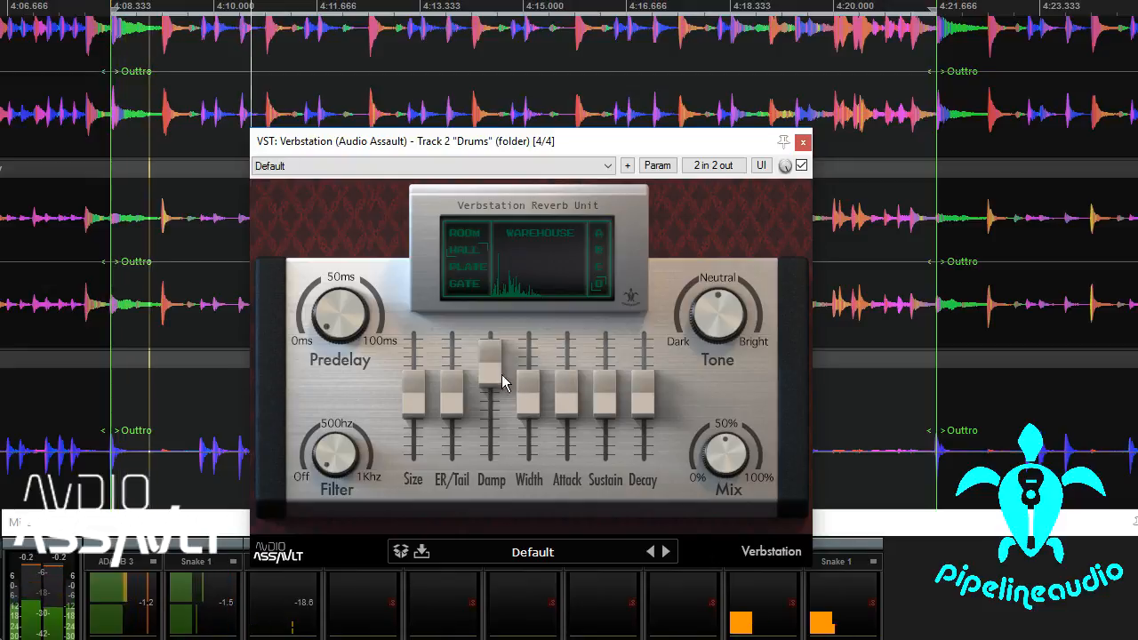
{"action": "mouse_move", "coordinate": [344, 447]}
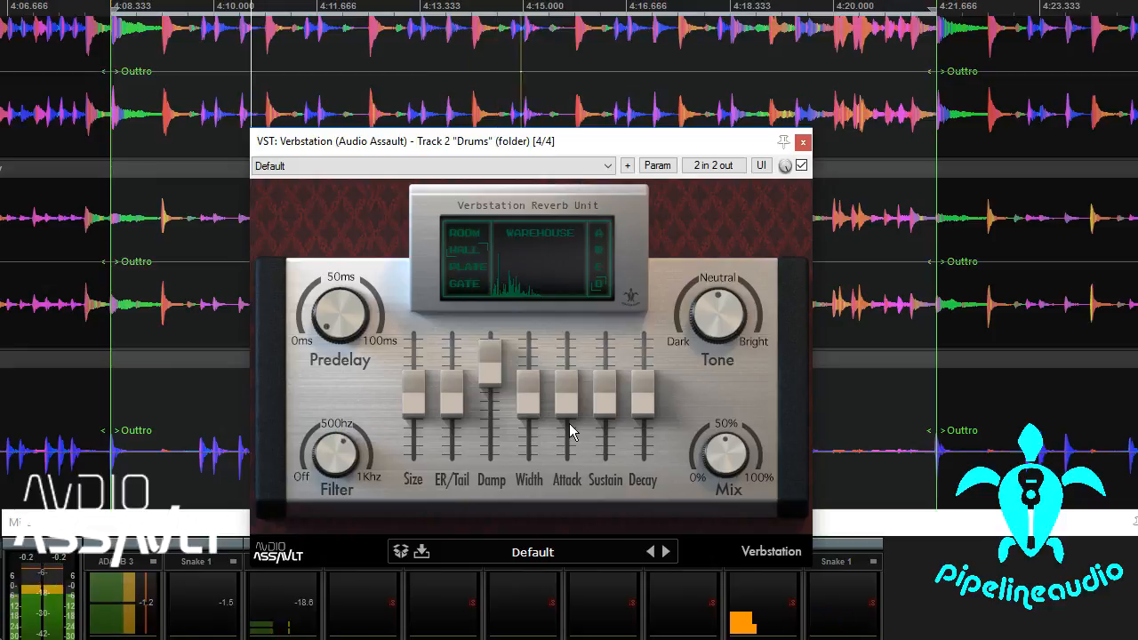
{"action": "left_click", "coordinate": [802, 165]}
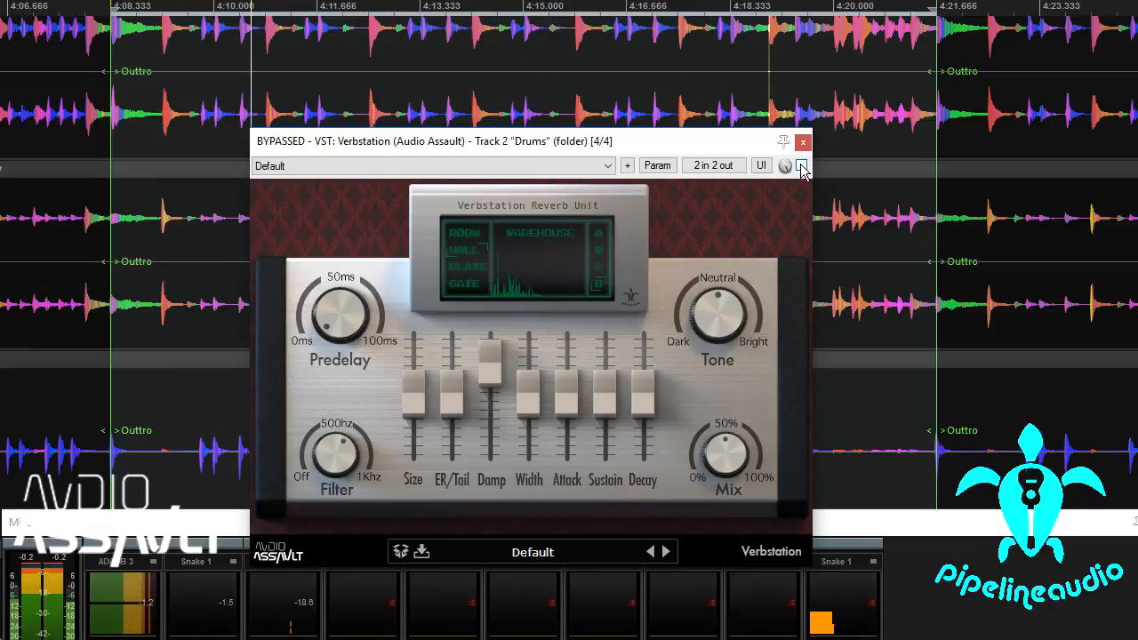
{"action": "left_click", "coordinate": [802, 166]}
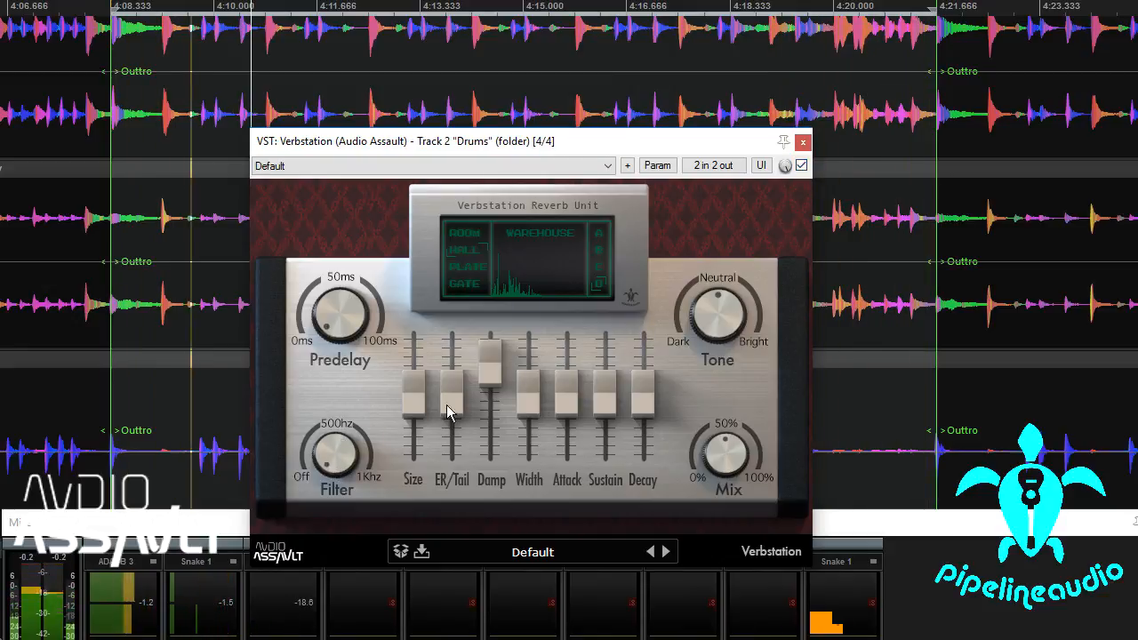
Return Damp to its minimum and try Width near its maximum and at its minimum, resetting it to the middle
{"action": "left_click_drag", "start_coordinate": [495, 376], "coordinate": [545, 367]}
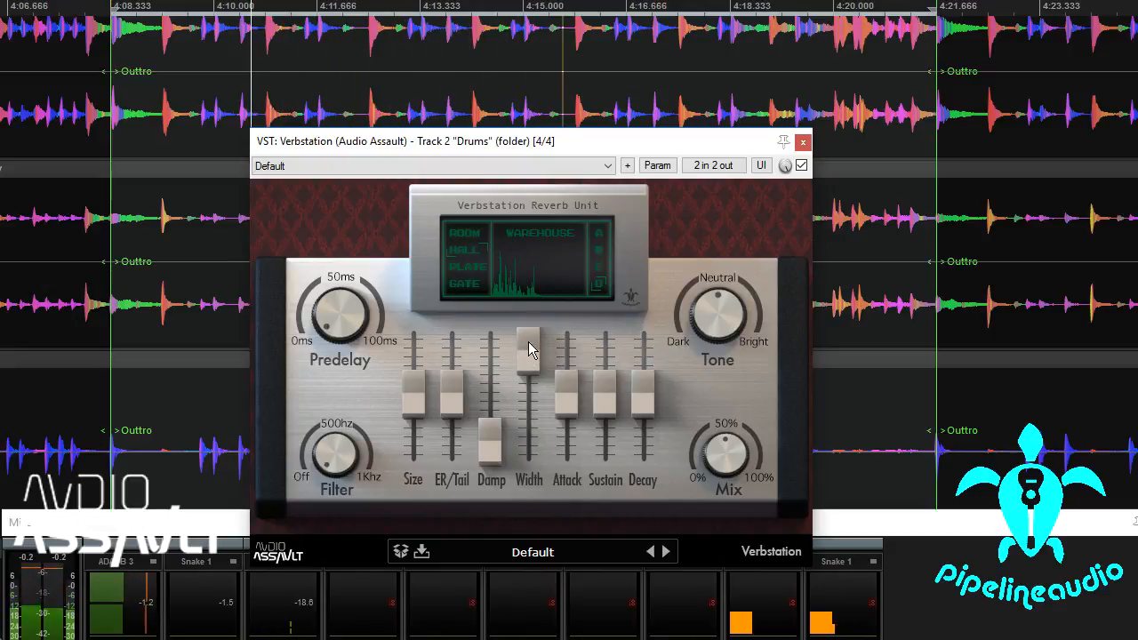
{"action": "left_click_drag", "start_coordinate": [530, 350], "coordinate": [528, 440]}
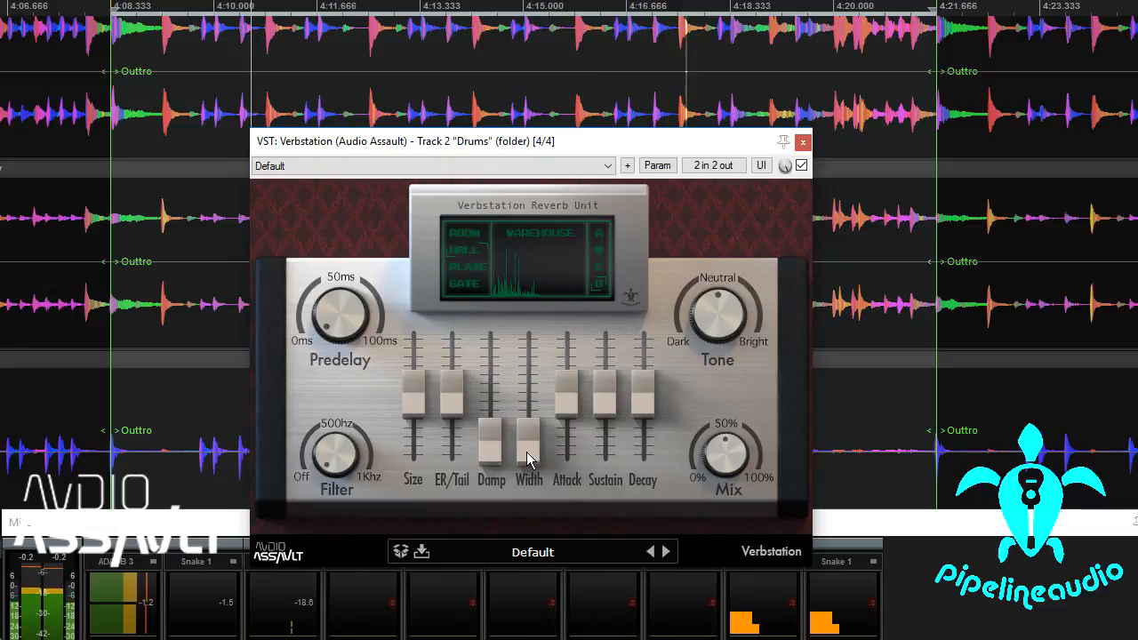
{"action": "double_click", "coordinate": [532, 451]}
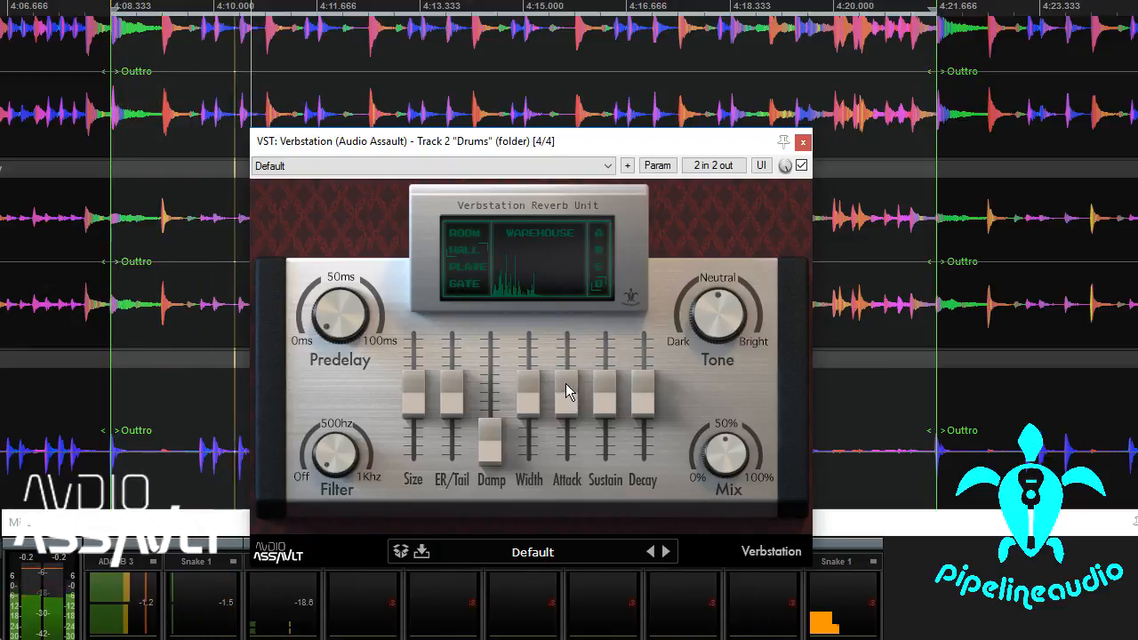
Try the reverb's Attack near its maximum and at its minimum, returning it to the middle
{"action": "left_click_drag", "start_coordinate": [568, 393], "coordinate": [572, 359]}
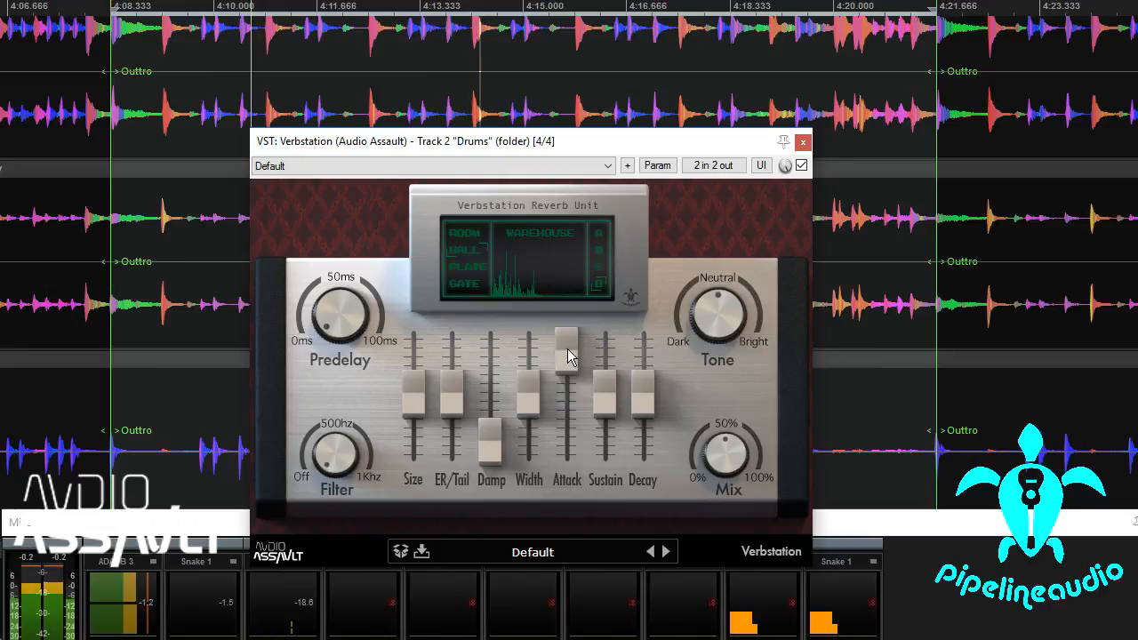
{"action": "left_click_drag", "start_coordinate": [570, 357], "coordinate": [577, 454]}
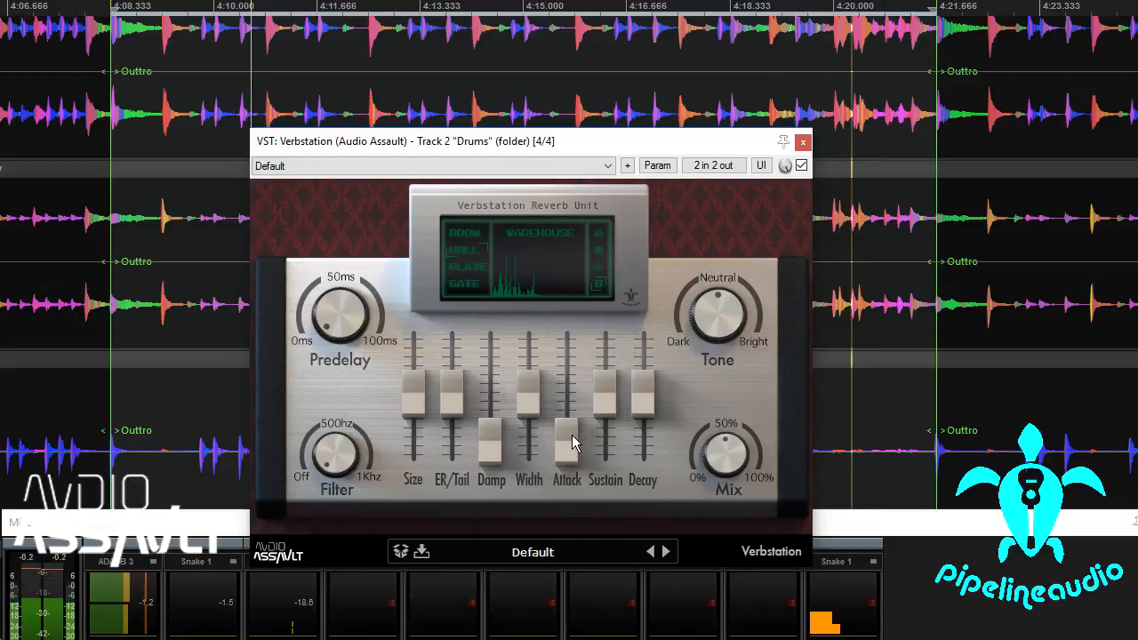
{"action": "left_click_drag", "start_coordinate": [572, 442], "coordinate": [611, 347]}
Try the reverb's Sustain at its maximum and minimum, returning it to the middle
{"action": "mouse_move", "coordinate": [607, 405]}
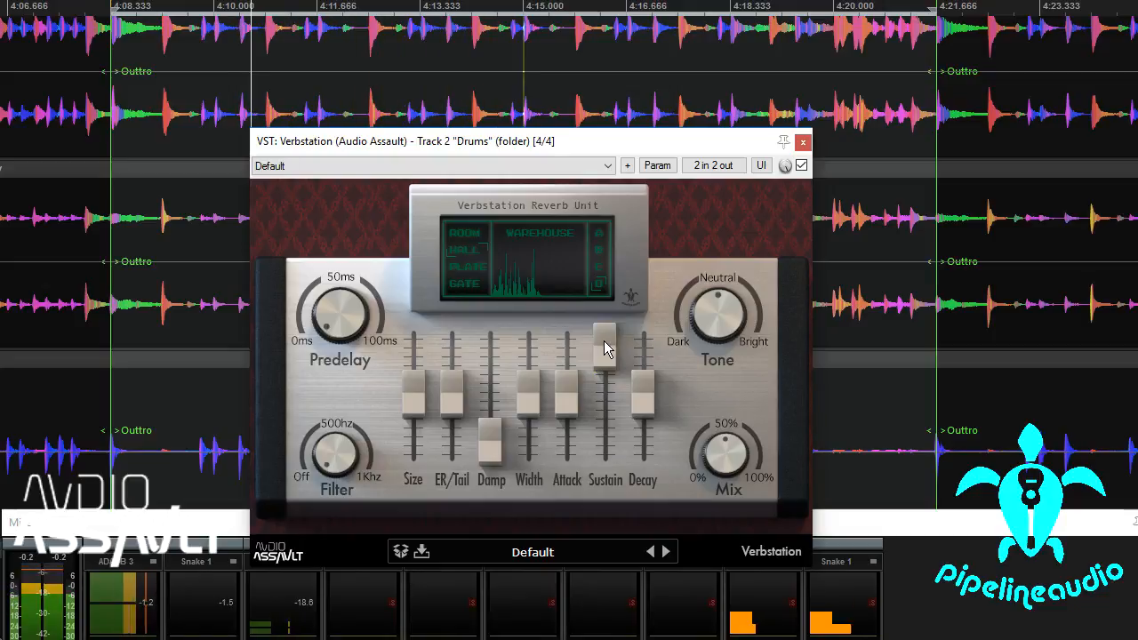
{"action": "left_click_drag", "start_coordinate": [610, 350], "coordinate": [612, 455]}
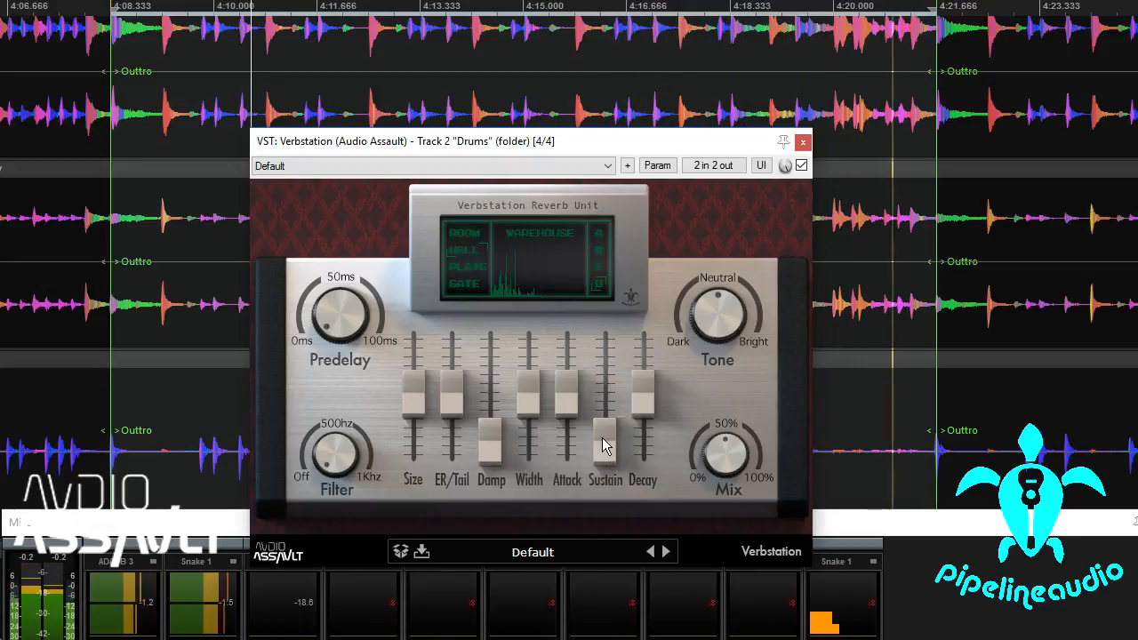
{"action": "left_click_drag", "start_coordinate": [603, 444], "coordinate": [640, 405]}
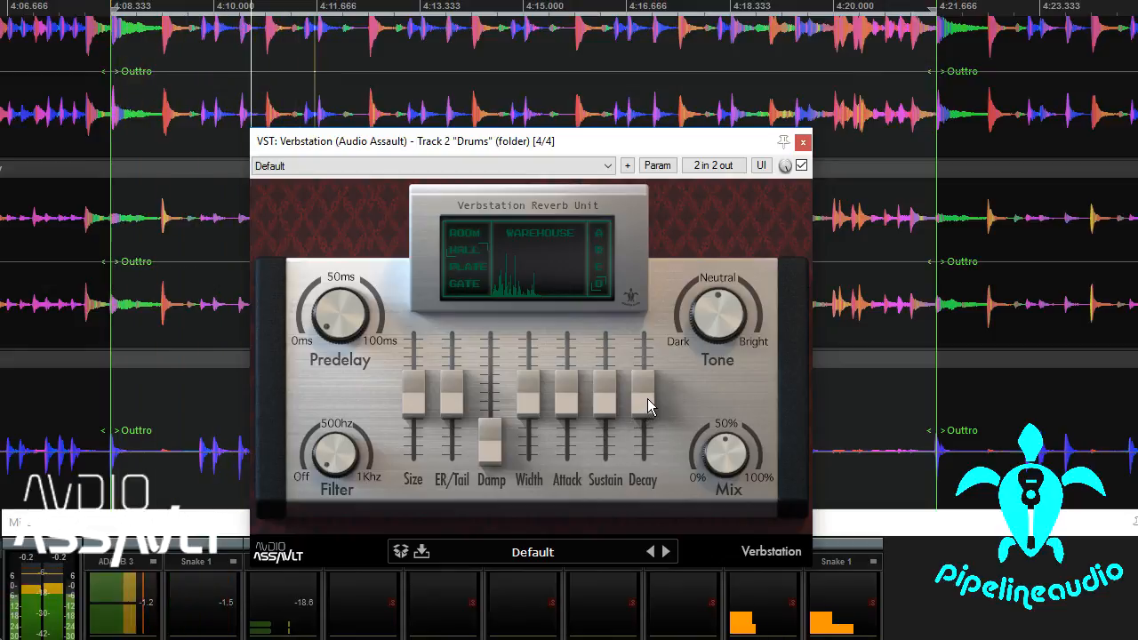
Shorten the drum reverb's Decay to near its minimum and raise ER/Tail and Size above their middle settings
{"action": "left_click_drag", "start_coordinate": [648, 407], "coordinate": [646, 447]}
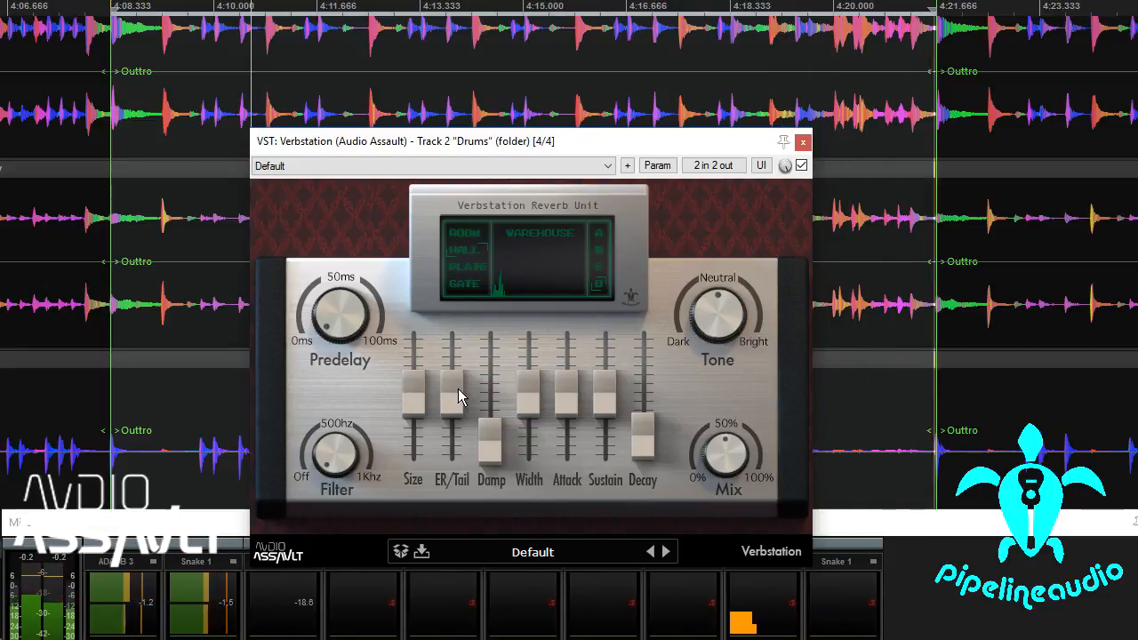
{"action": "left_click_drag", "start_coordinate": [468, 389], "coordinate": [468, 364]}
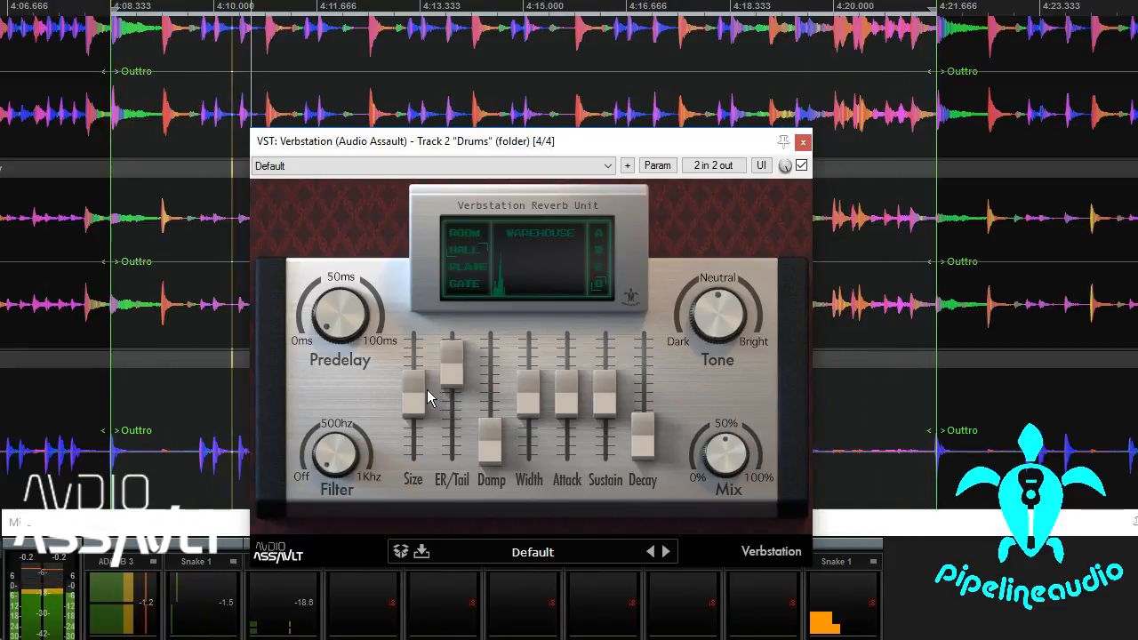
{"action": "left_click_drag", "start_coordinate": [414, 393], "coordinate": [424, 380]}
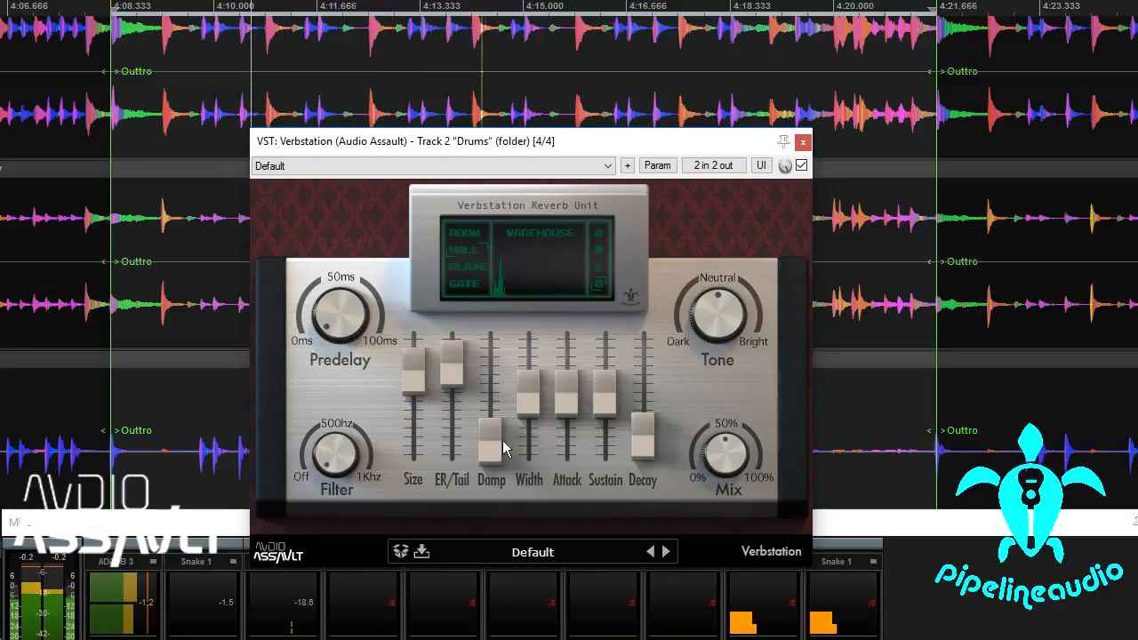
{"action": "key", "text": "space"}
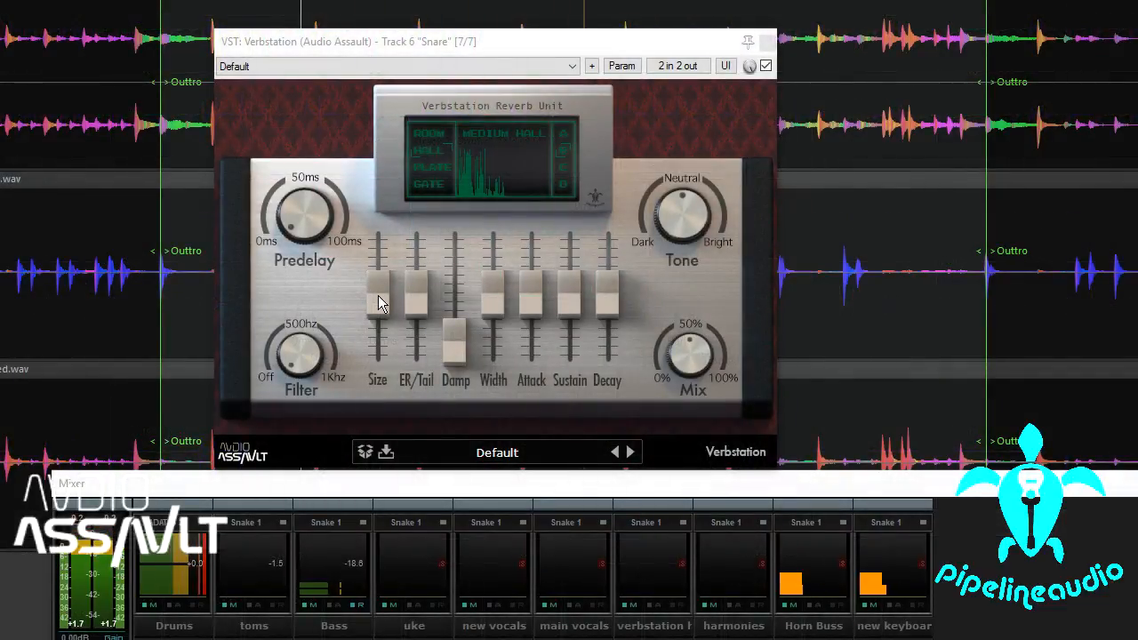
Lower the Size of the Snare track's Medium Hall reverb to near its minimum
{"action": "left_click_drag", "start_coordinate": [378, 303], "coordinate": [377, 334]}
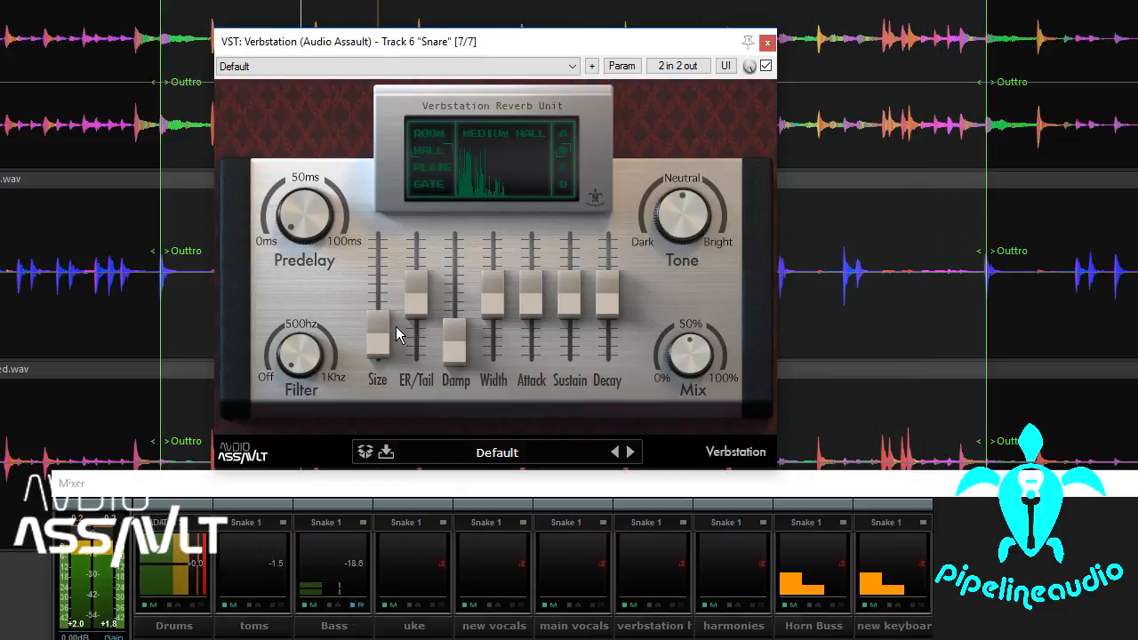
Raise the snare reverb's Size slightly, shorten its Decay to just below the middle, and reduce its Mix below 50%
{"action": "left_click_drag", "start_coordinate": [383, 340], "coordinate": [381, 330]}
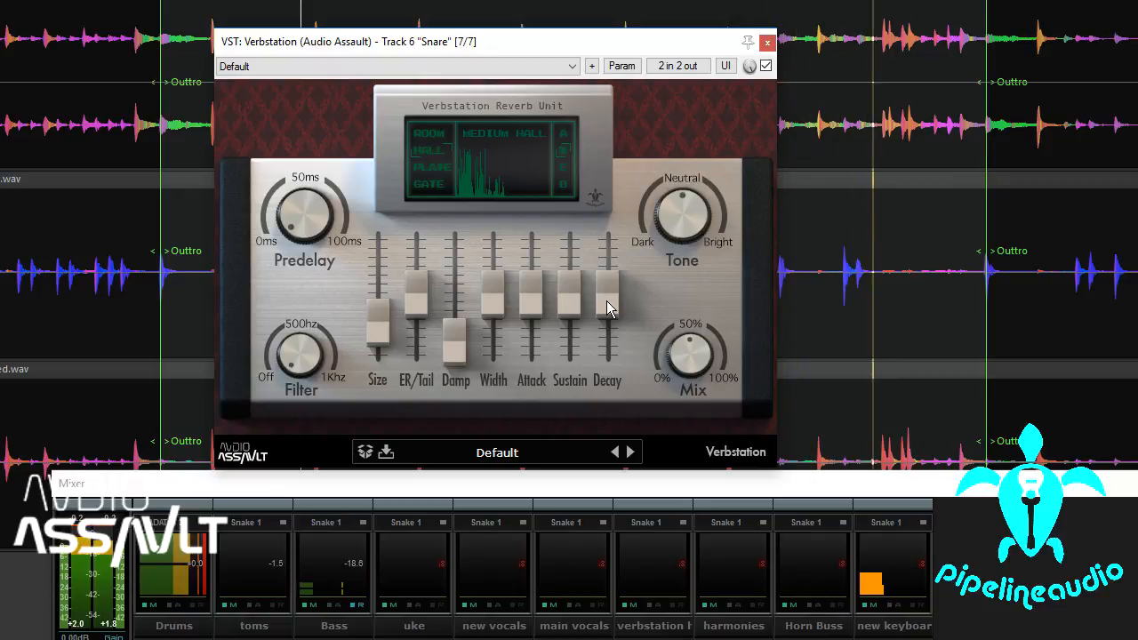
{"action": "left_click_drag", "start_coordinate": [608, 307], "coordinate": [613, 322]}
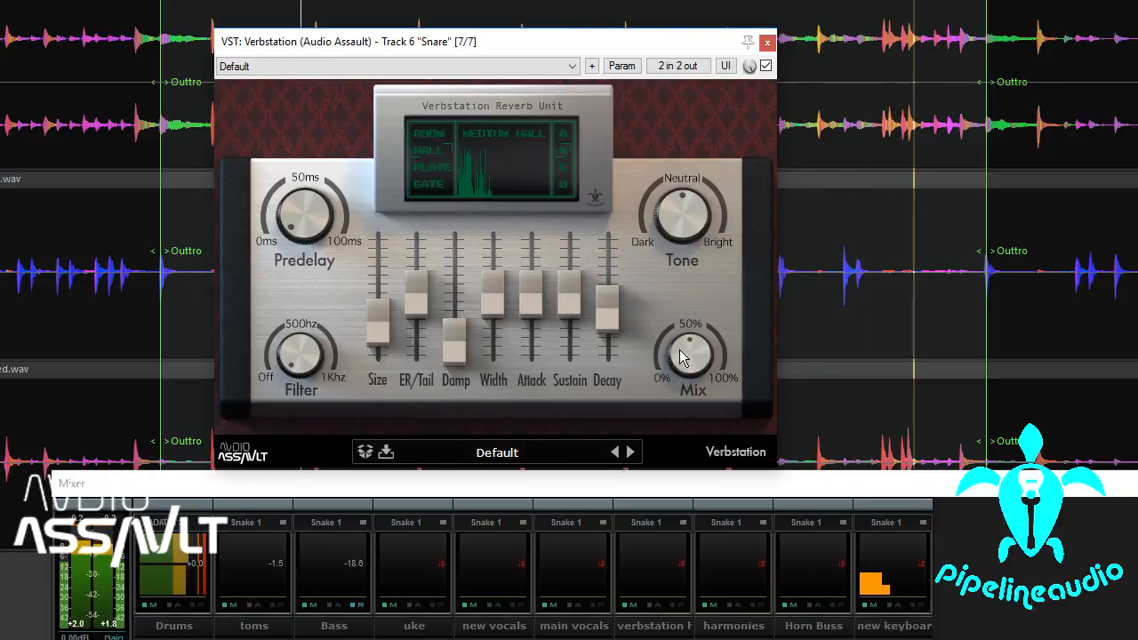
{"action": "left_click_drag", "start_coordinate": [680, 358], "coordinate": [679, 367]}
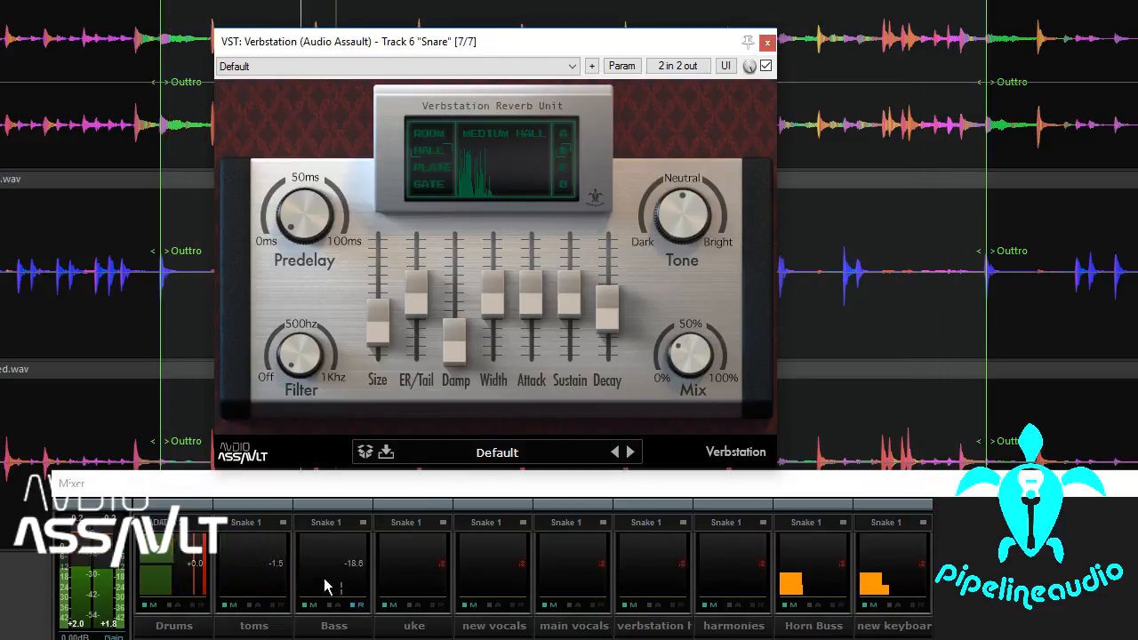
Bring the other tracks back into playback, and set the snare reverb's Tone toward Bright and its Damp to the middle
{"action": "left_click", "coordinate": [178, 637]}
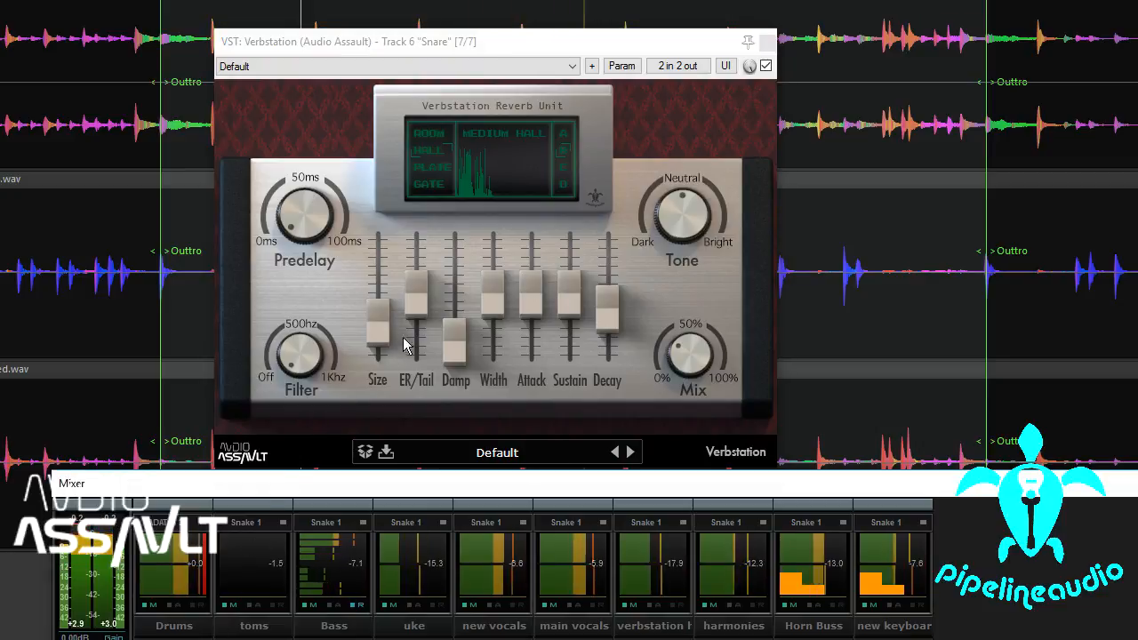
{"action": "left_click", "coordinate": [686, 208]}
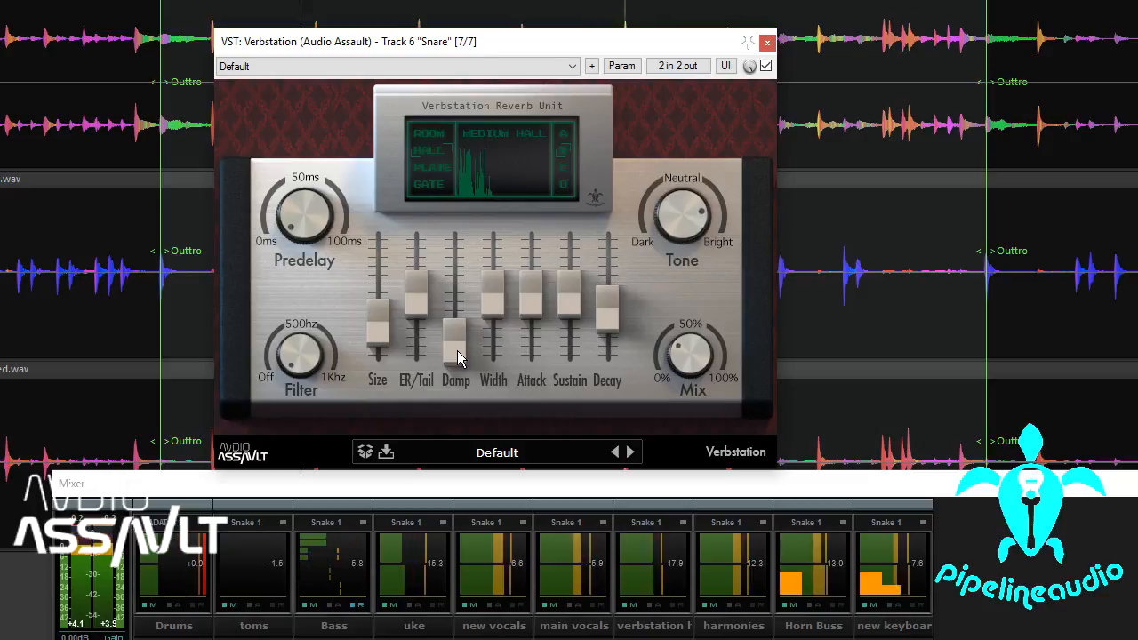
{"action": "left_click_drag", "start_coordinate": [459, 358], "coordinate": [454, 296]}
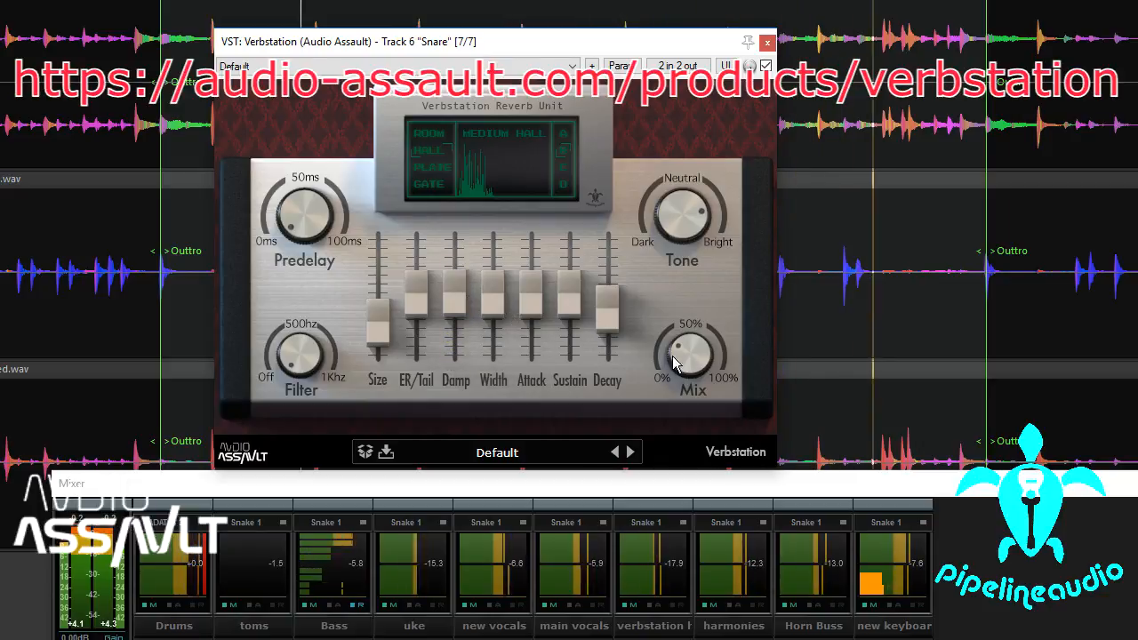